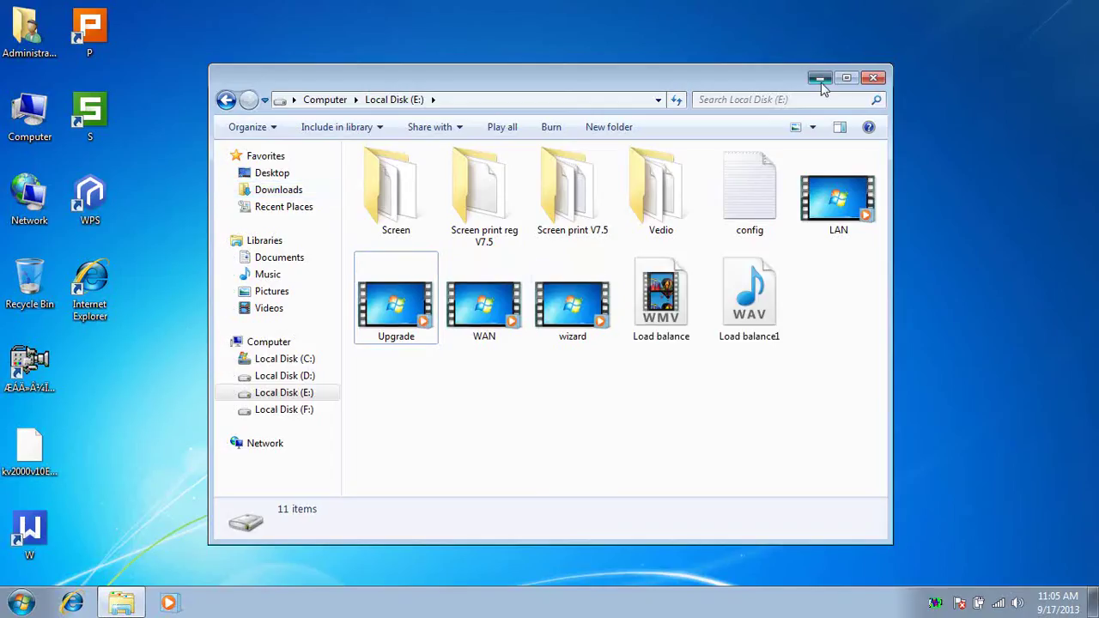
Minimise the Local Disk (E:) Explorer window to reveal the desktop.
key(super+d)
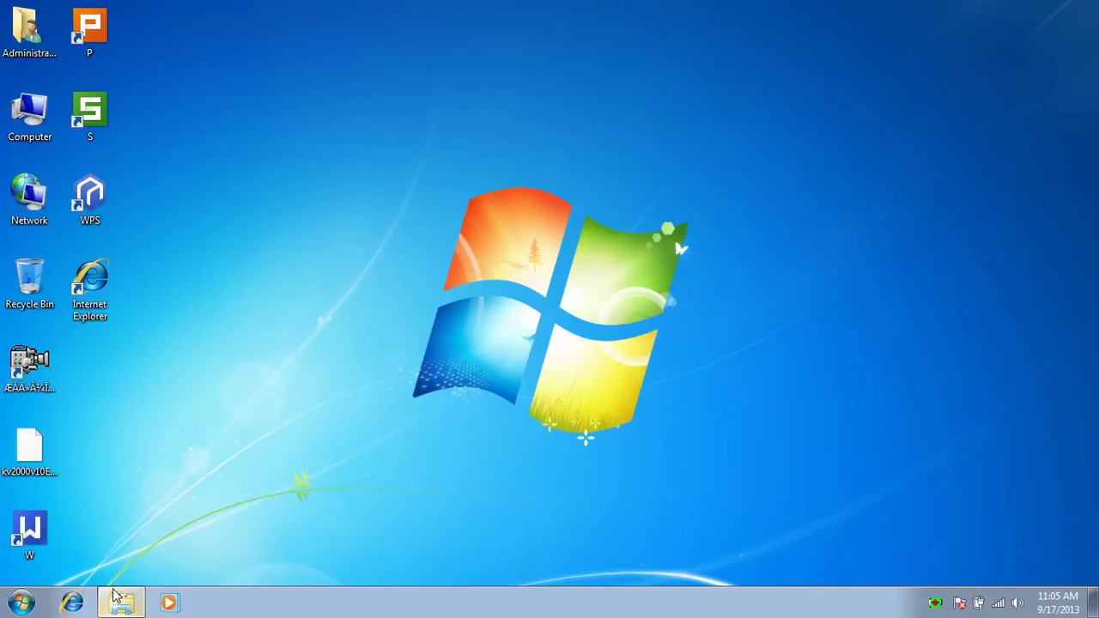
Launch Internet Explorer and go to the router address 192.168.16.1.
click(72, 603)
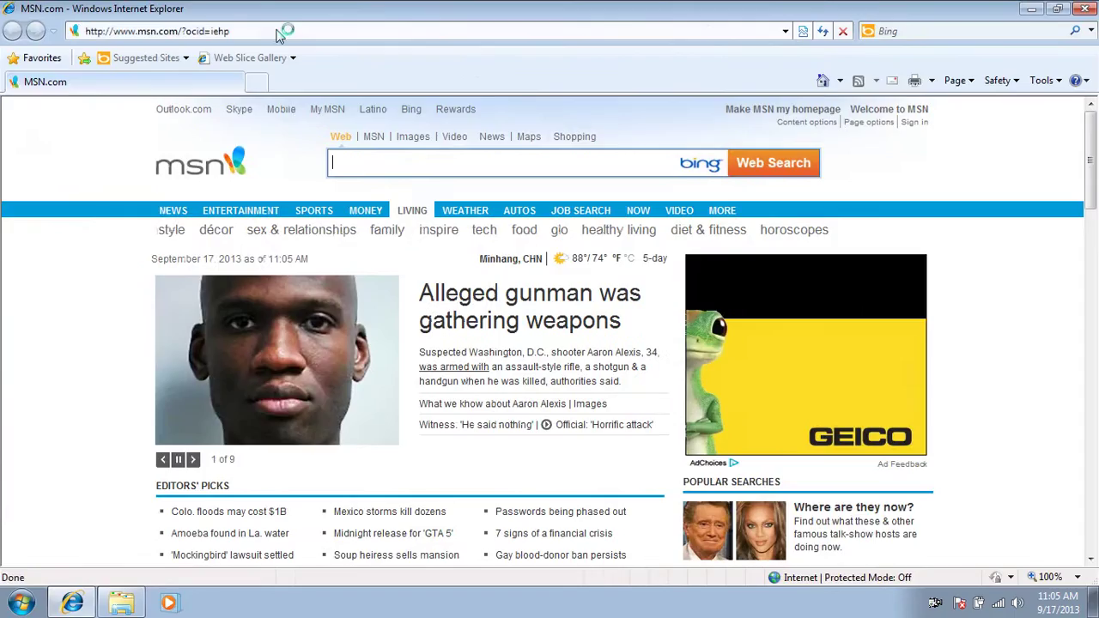
click(278, 30)
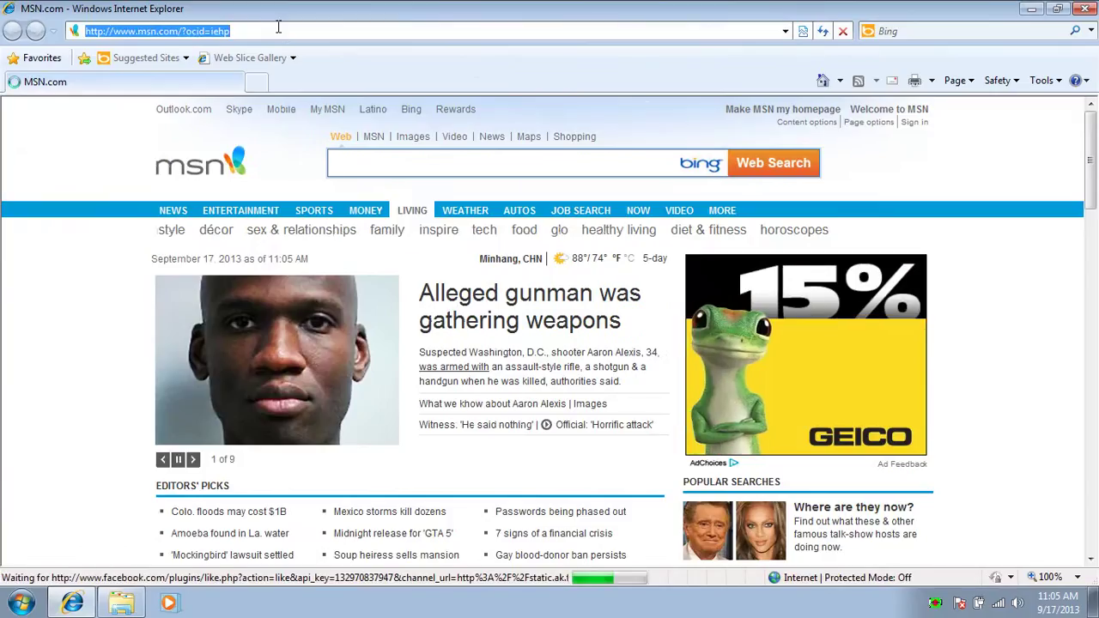
text(19)
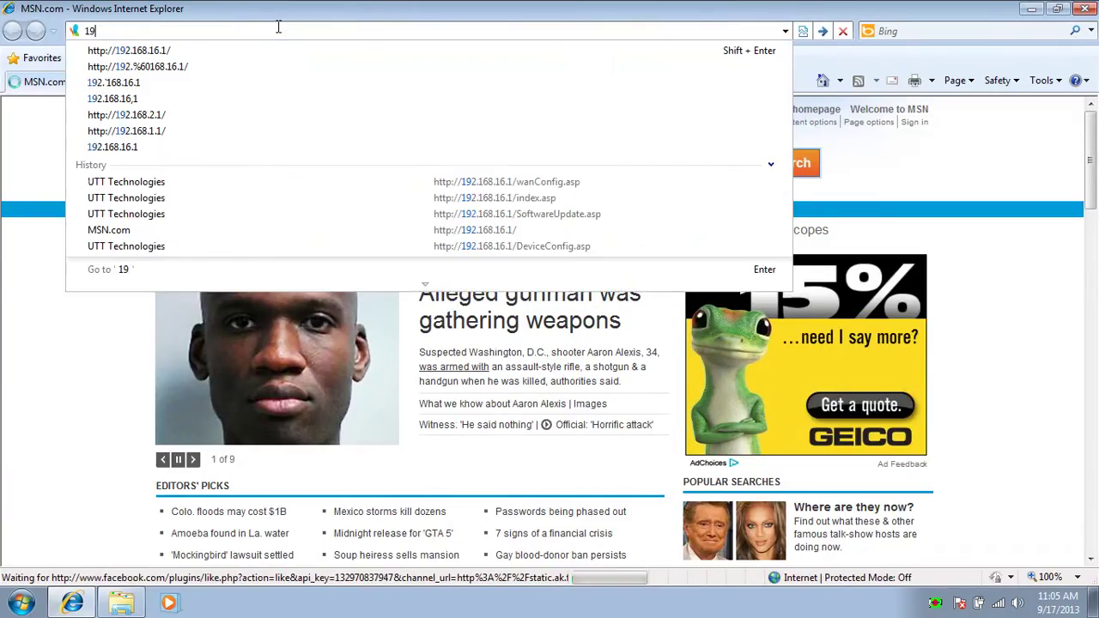
text(2.168.16.1)
key(Return)
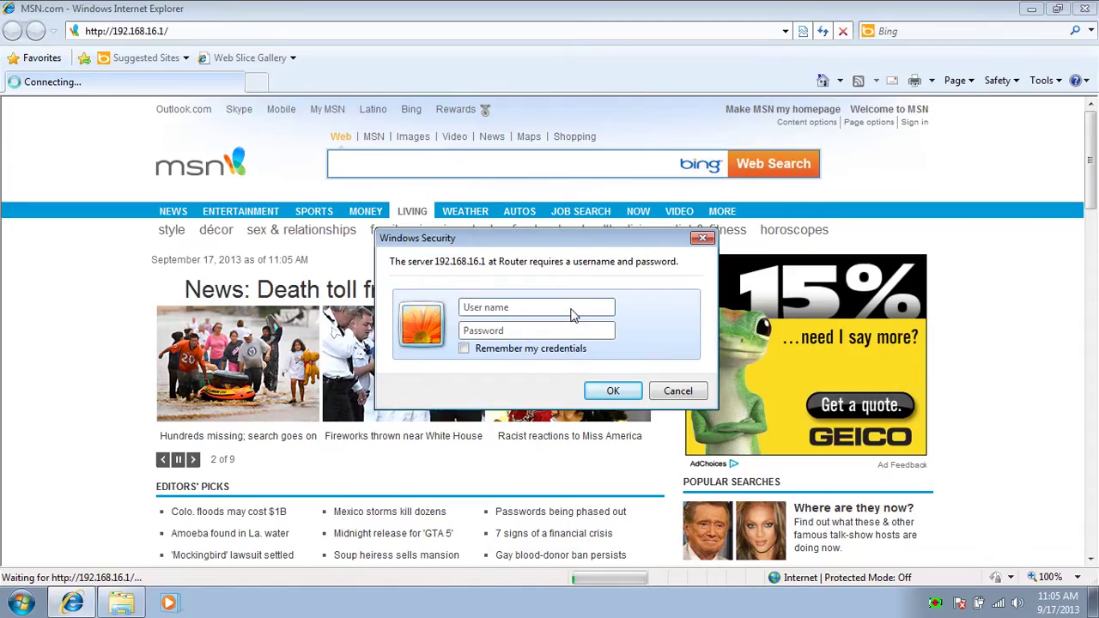
Enter the router username in the login dialog to reach System Info.
text(d)
key(BackSpace)
text(Default)
key(Escape)
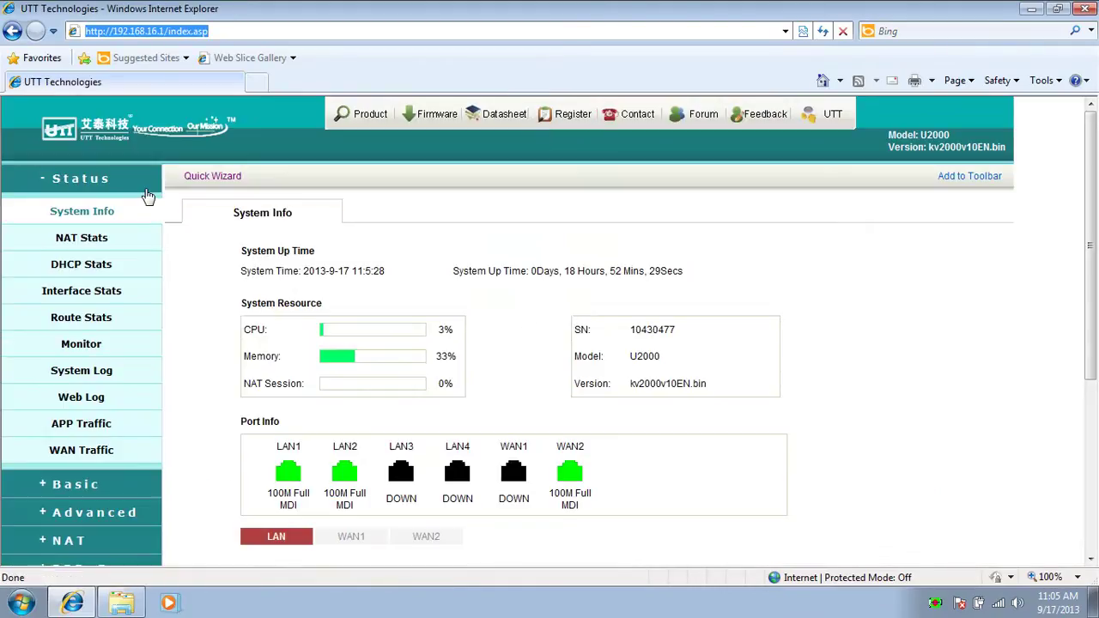
Go to Basic > Load Balancing to list WAN1 (primary) and WAN2 (backup).
click(146, 189)
click(123, 208)
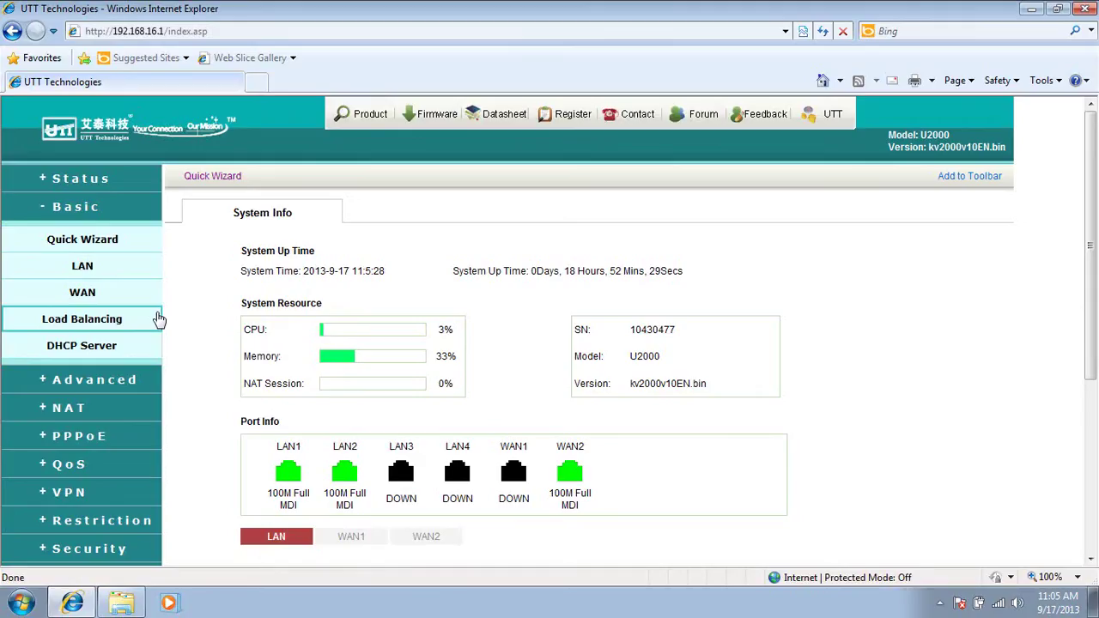
click(110, 318)
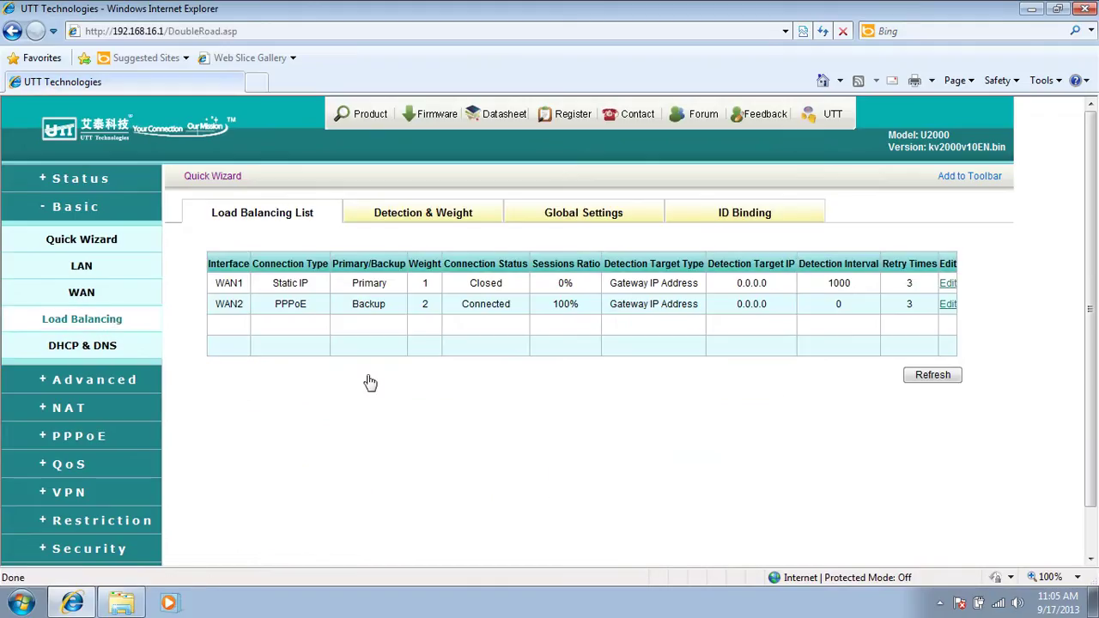
On Global Settings, review the detection method and policy dropdowns, keeping ICMP and IP Address.
click(581, 219)
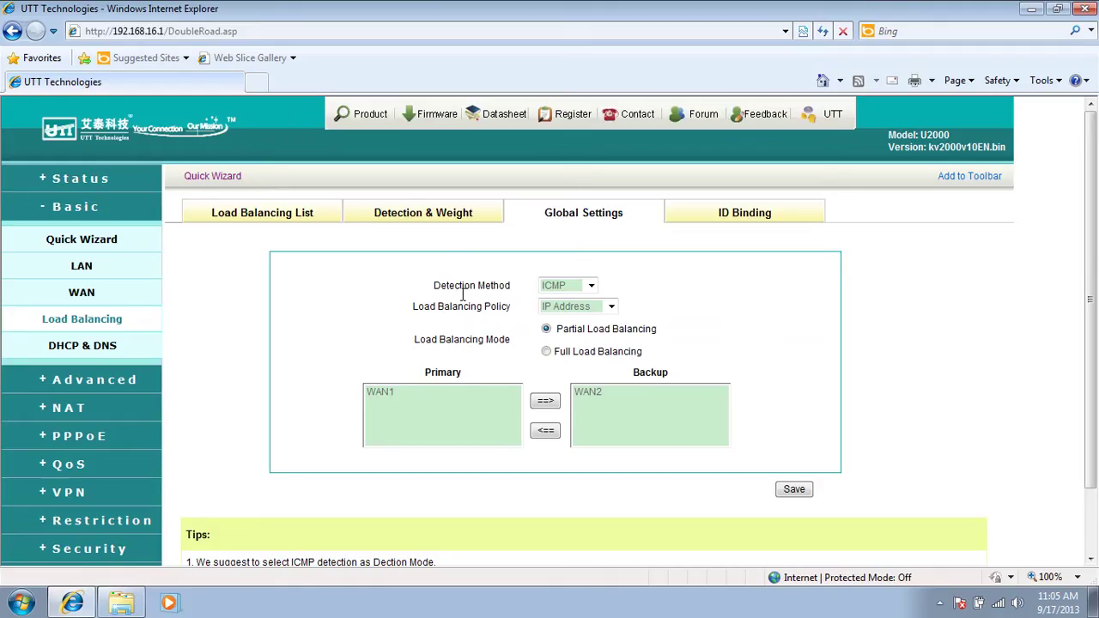
click(591, 286)
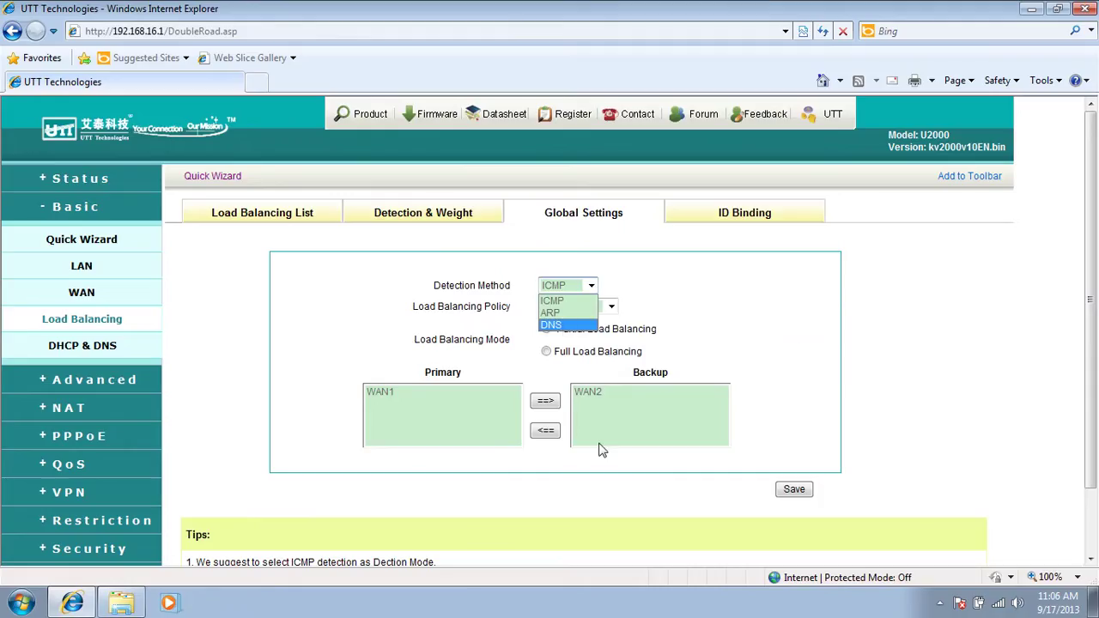
scroll(1096, 315, down, 2)
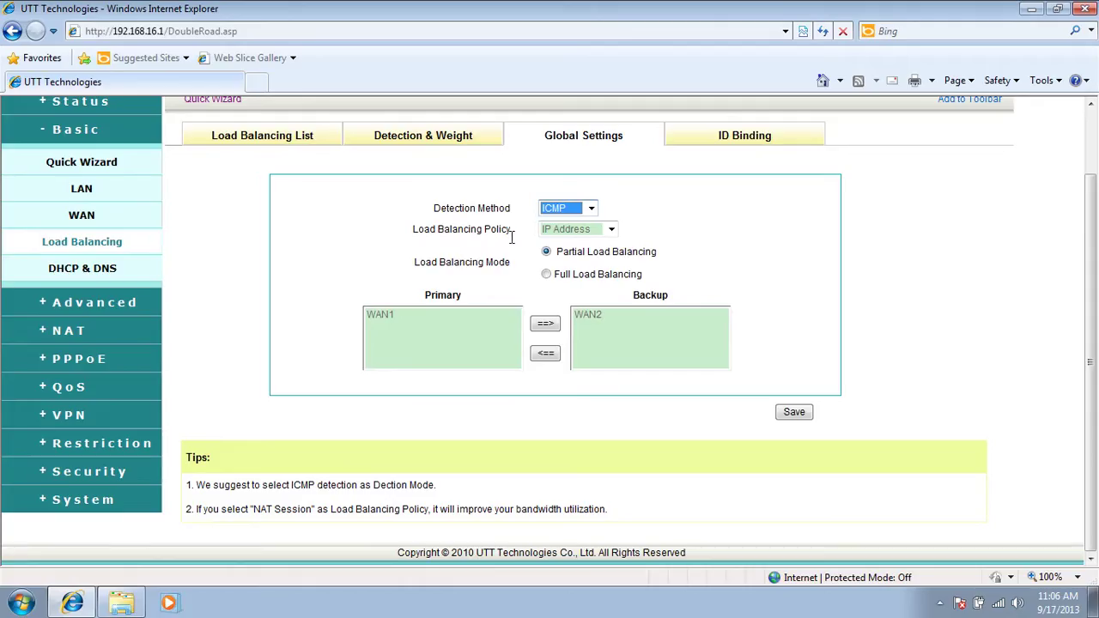
click(611, 230)
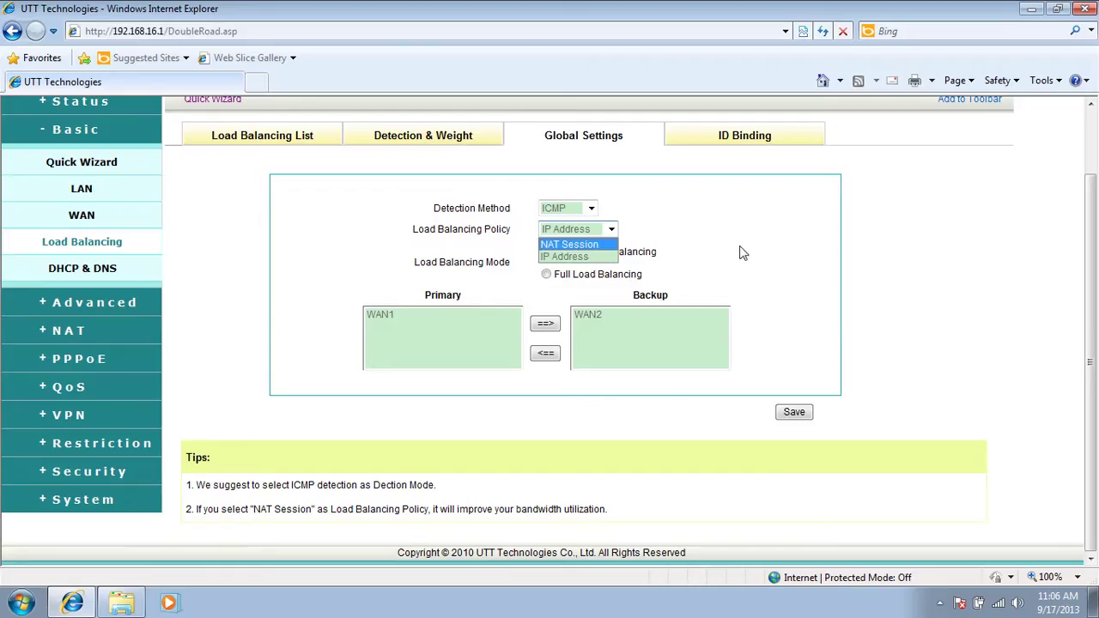
click(766, 247)
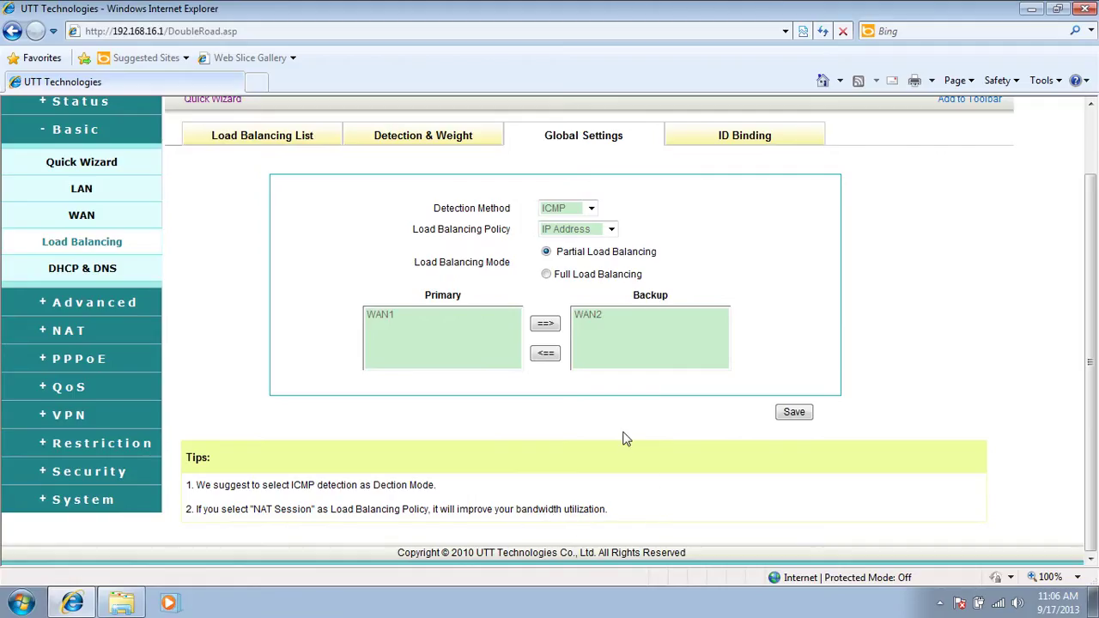
Save Full Load Balancing mode and check that WAN1 and WAN2 are both Primary.
click(547, 275)
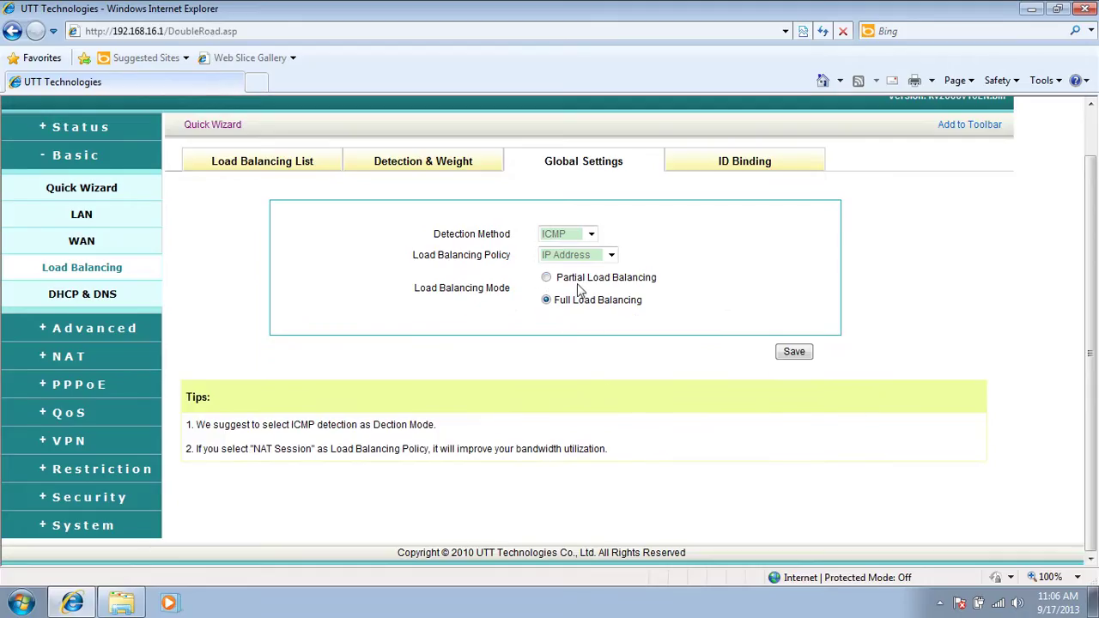
click(790, 352)
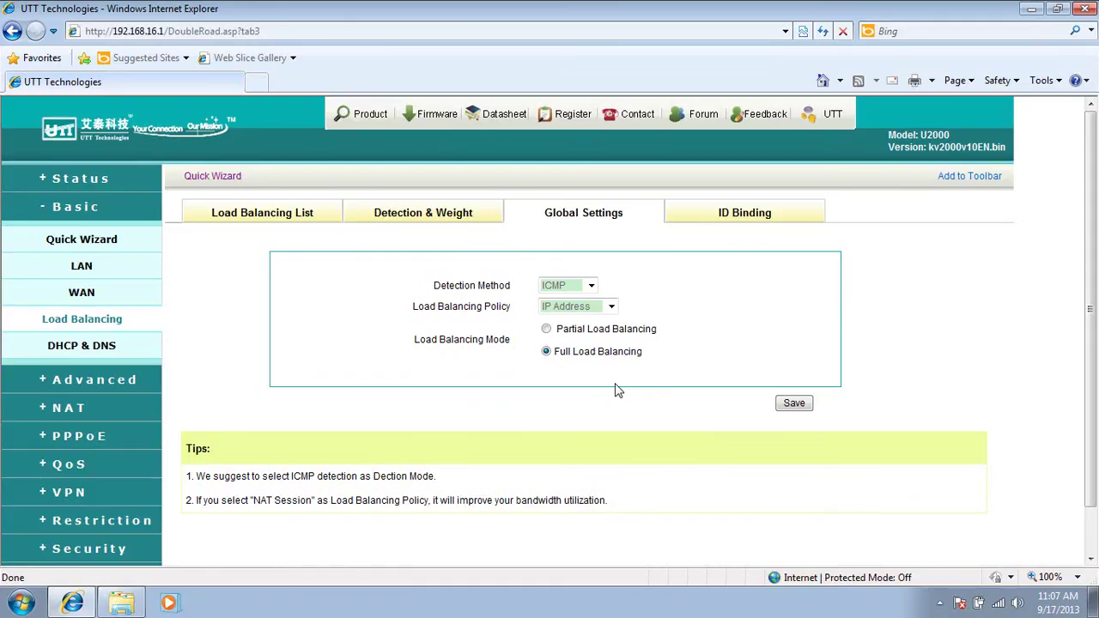
click(266, 217)
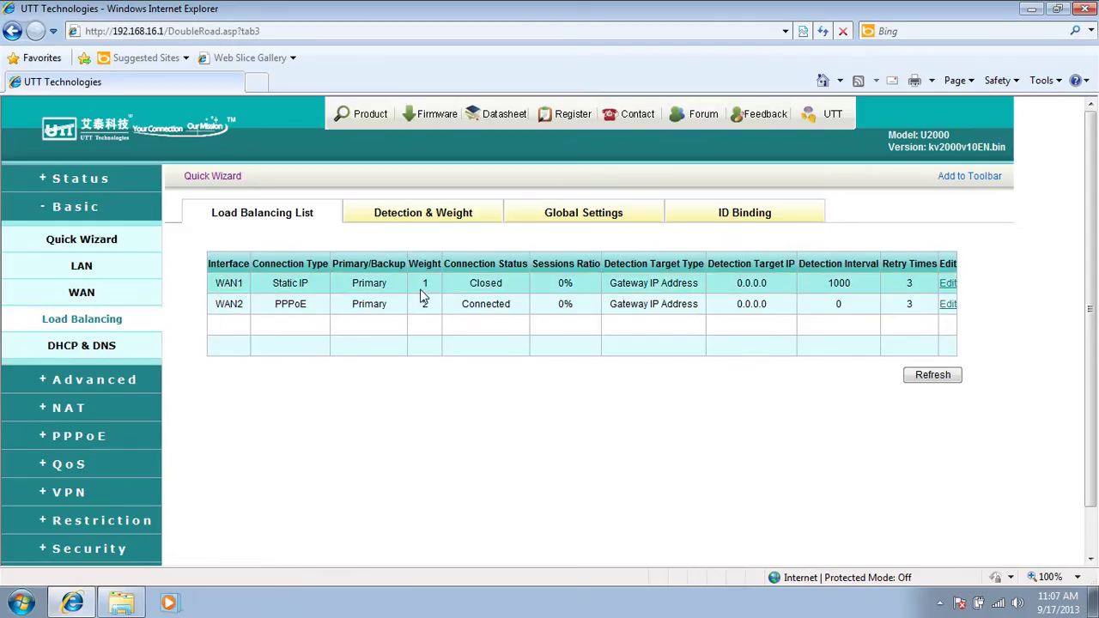
Save WAN1's Detection & Weight: gateway target, 1000 ms interval, 3 retries, weight 1.
click(948, 283)
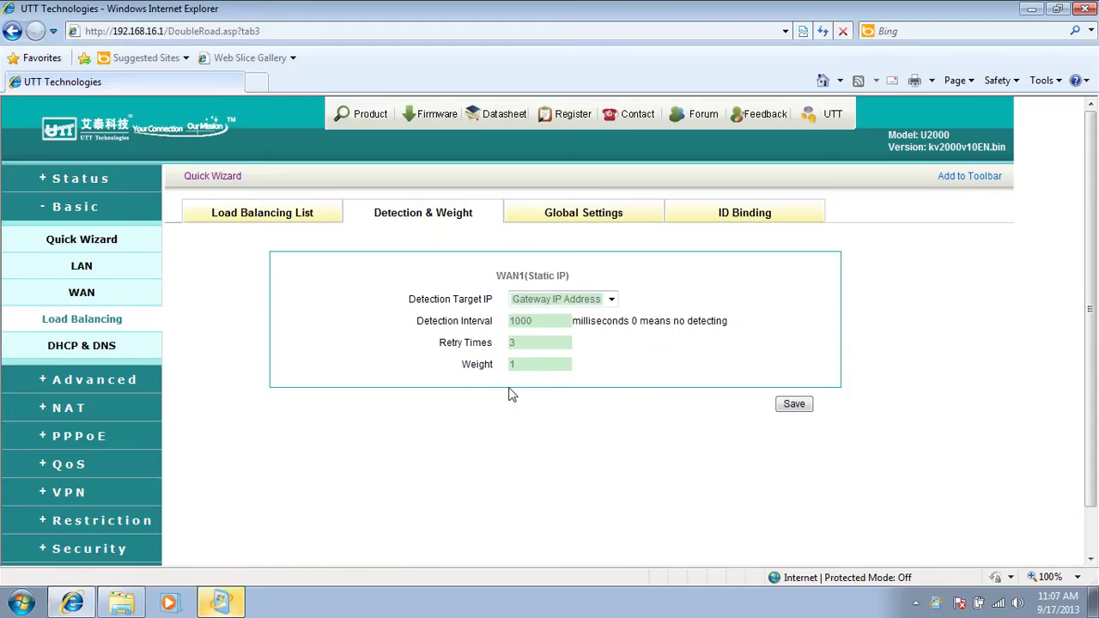
click(526, 366)
click(791, 406)
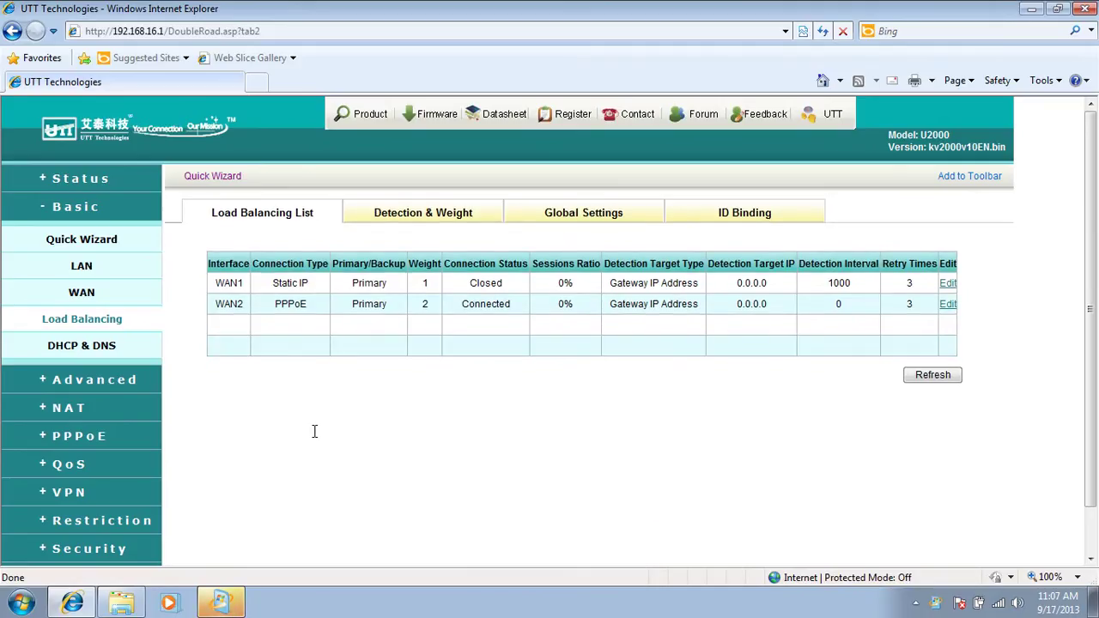
Review and save WAN2's Detection & Weight form with weight 2.
click(947, 306)
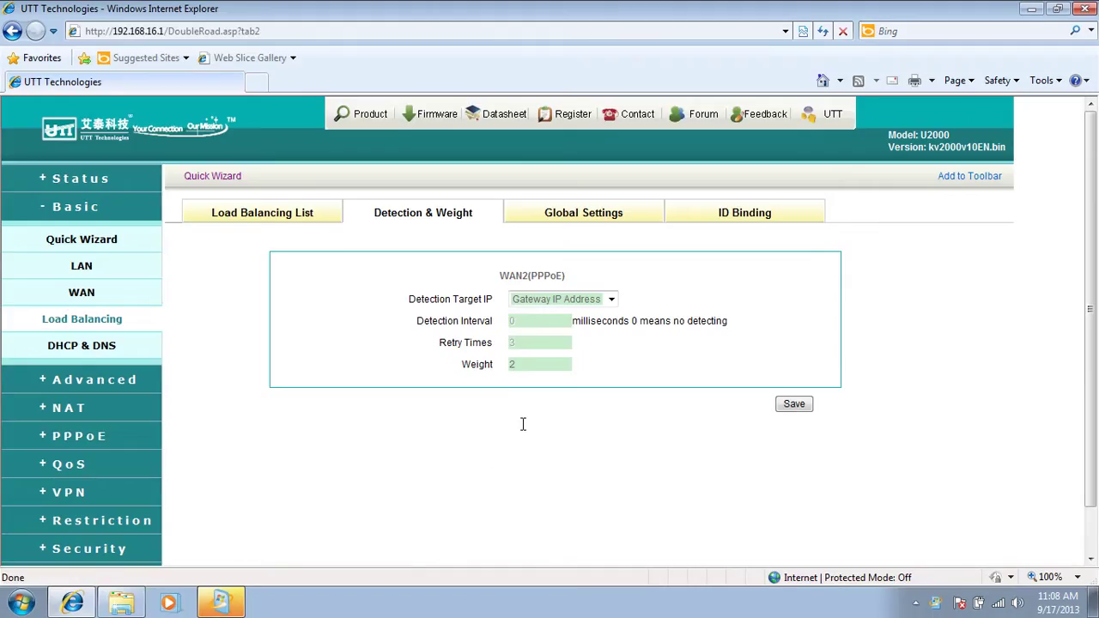
click(788, 405)
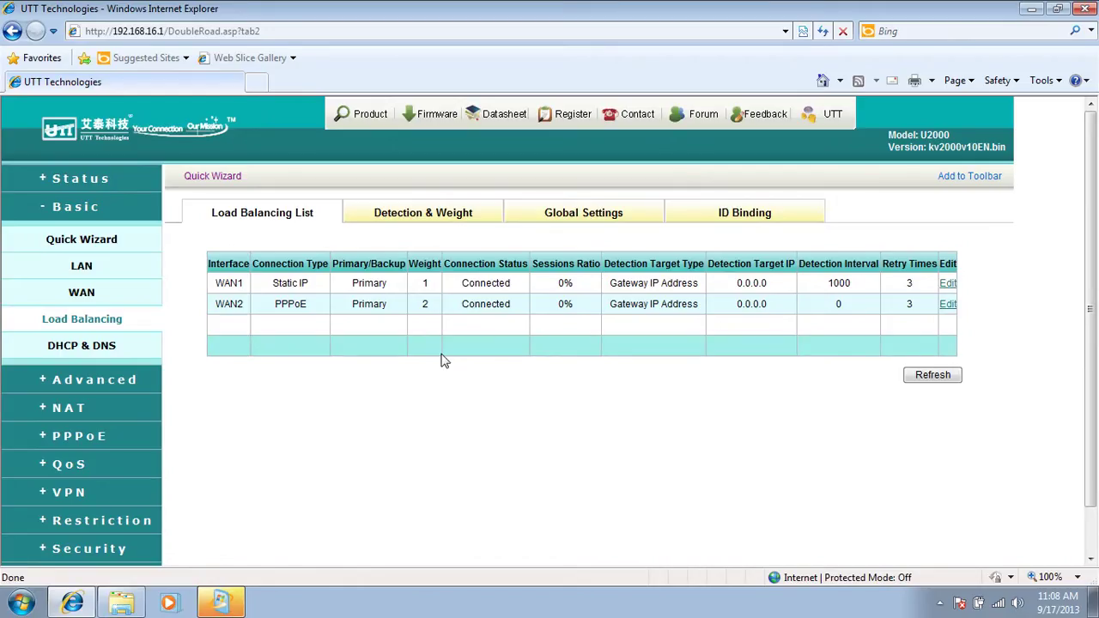
Show WAN1's detection interval, retry count and weight on the Detection & Weight tab.
click(421, 216)
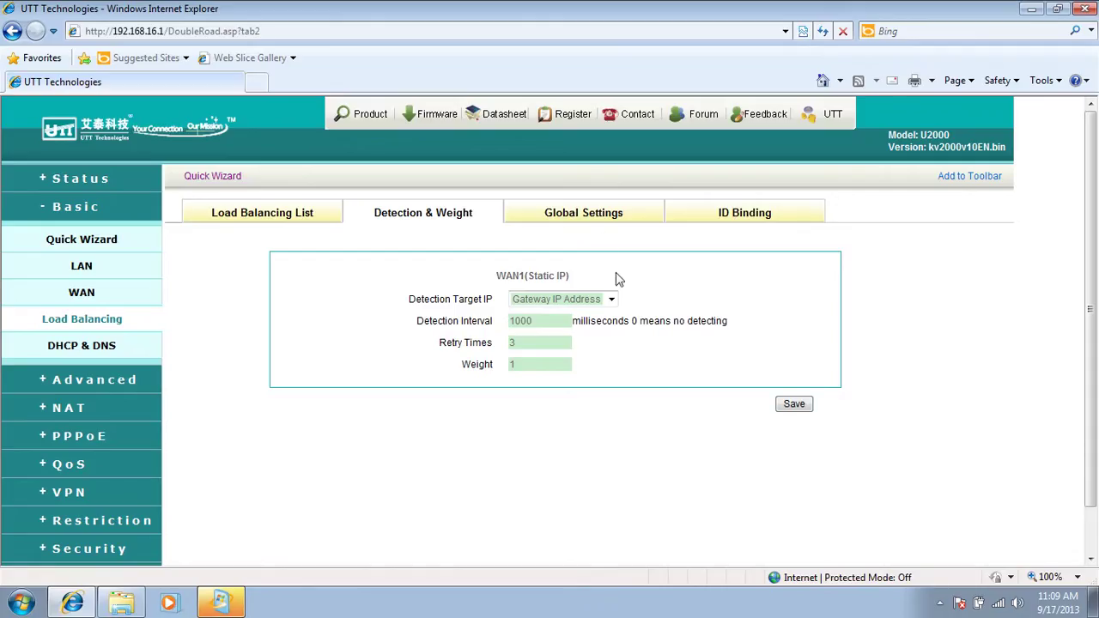
Save Partial Load Balancing with WAN1 primary and WAN2 moved to Backup, then check the list.
click(577, 218)
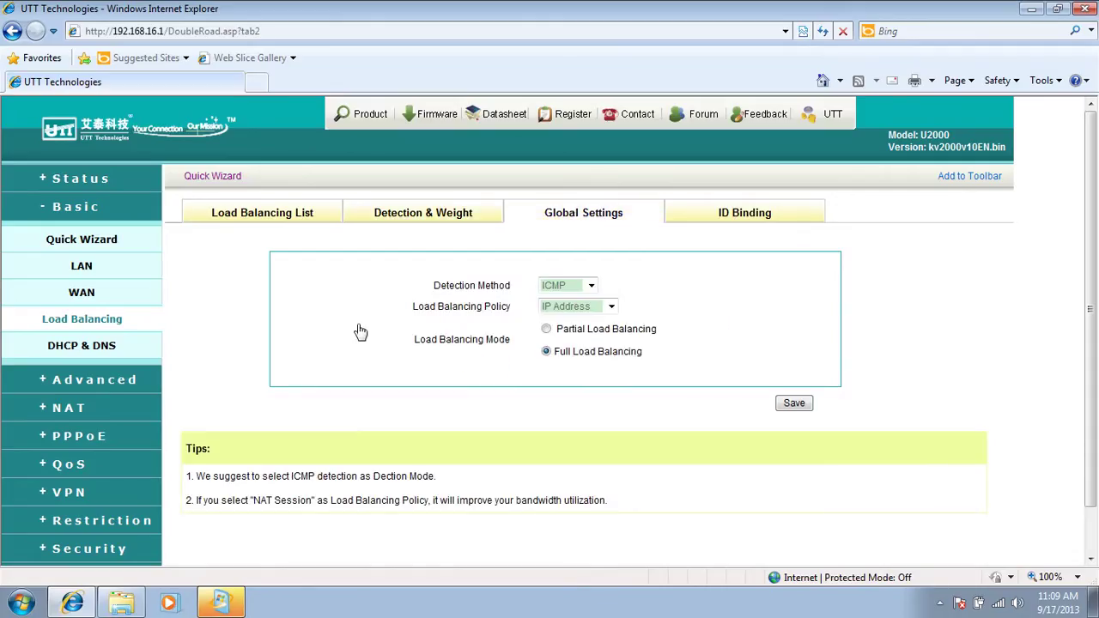
click(547, 330)
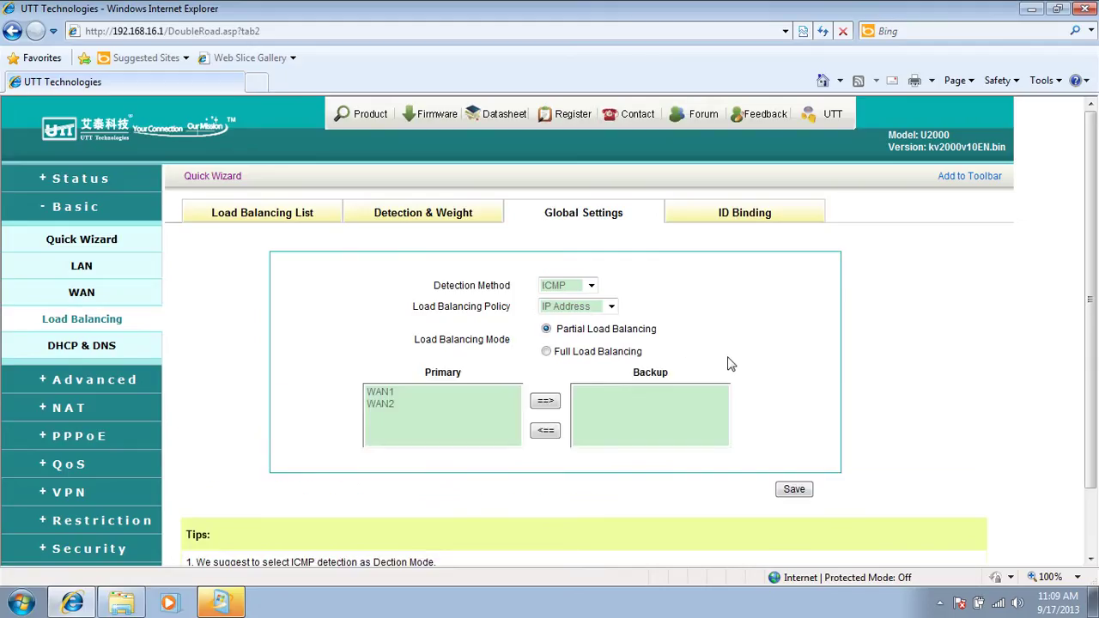
click(392, 393)
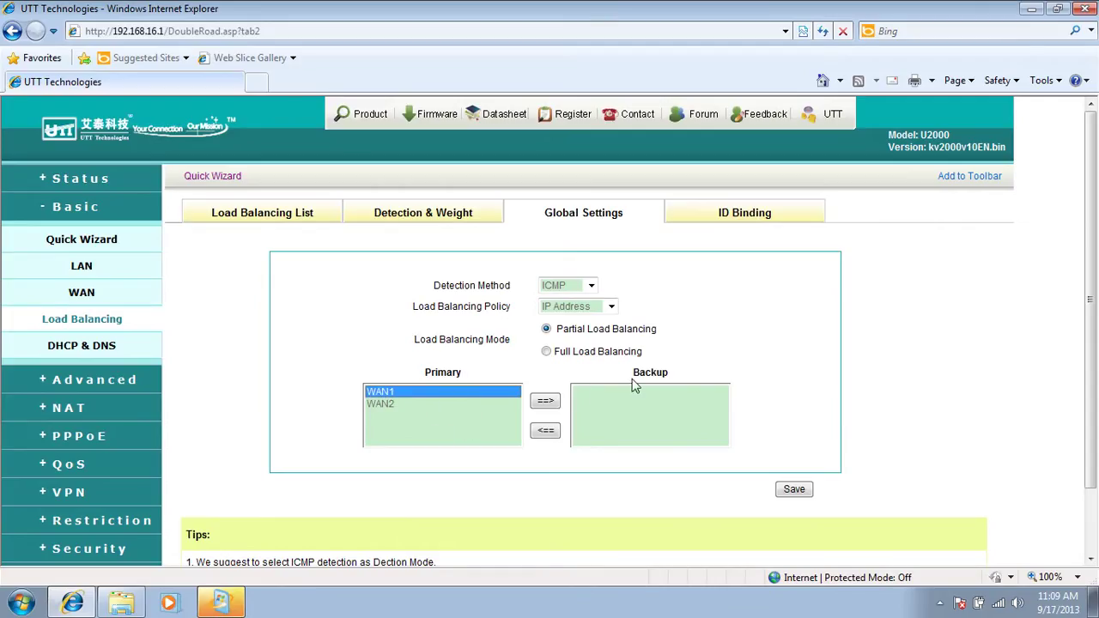
click(394, 407)
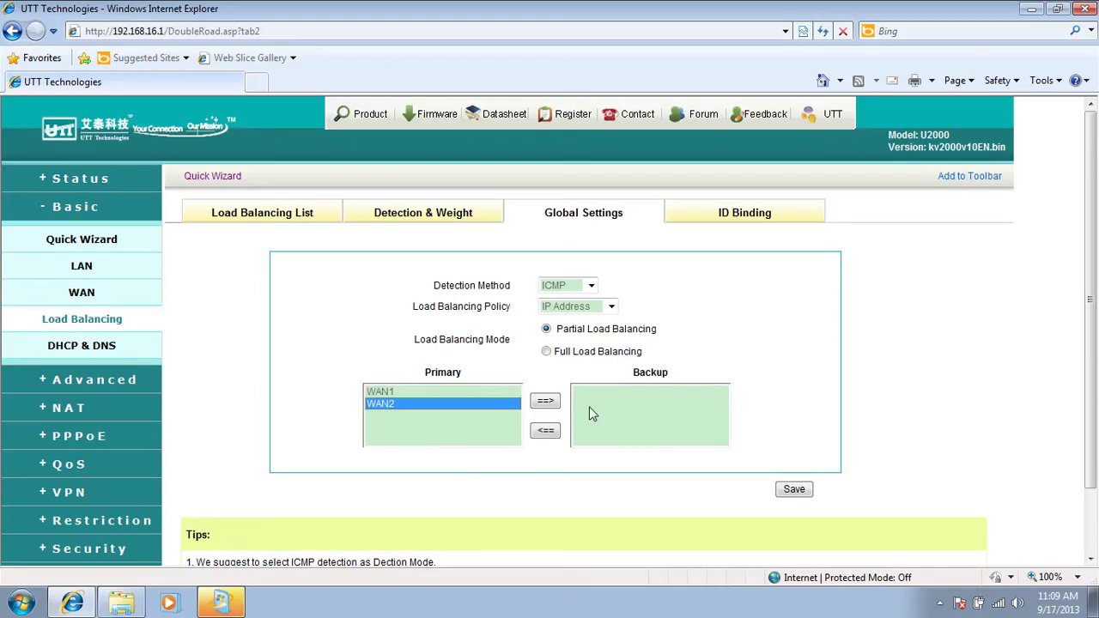
click(544, 402)
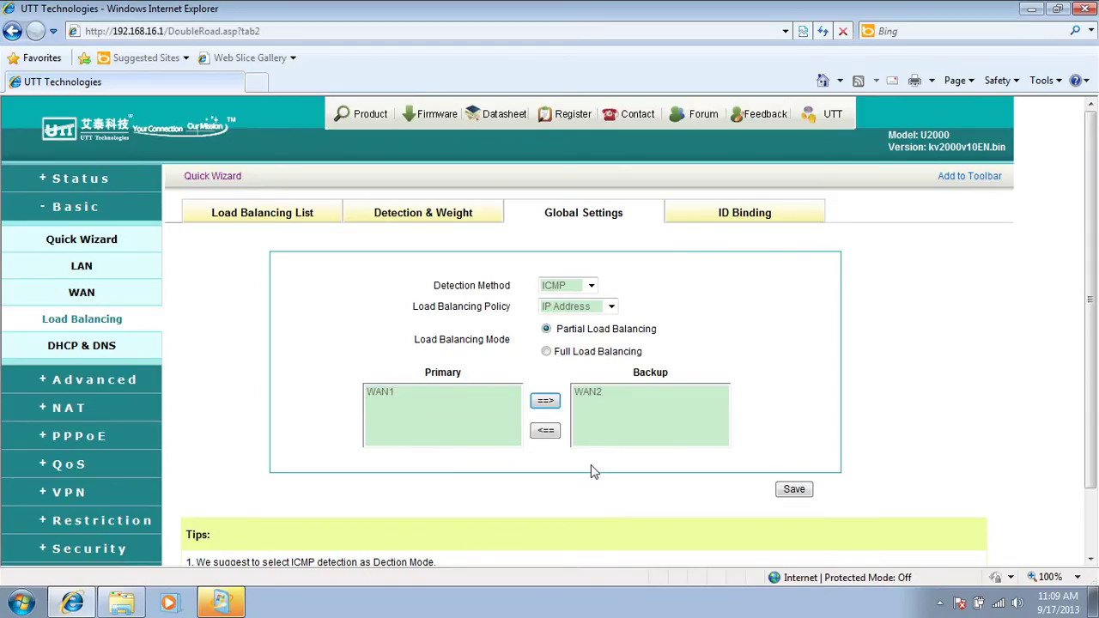
click(795, 490)
click(233, 214)
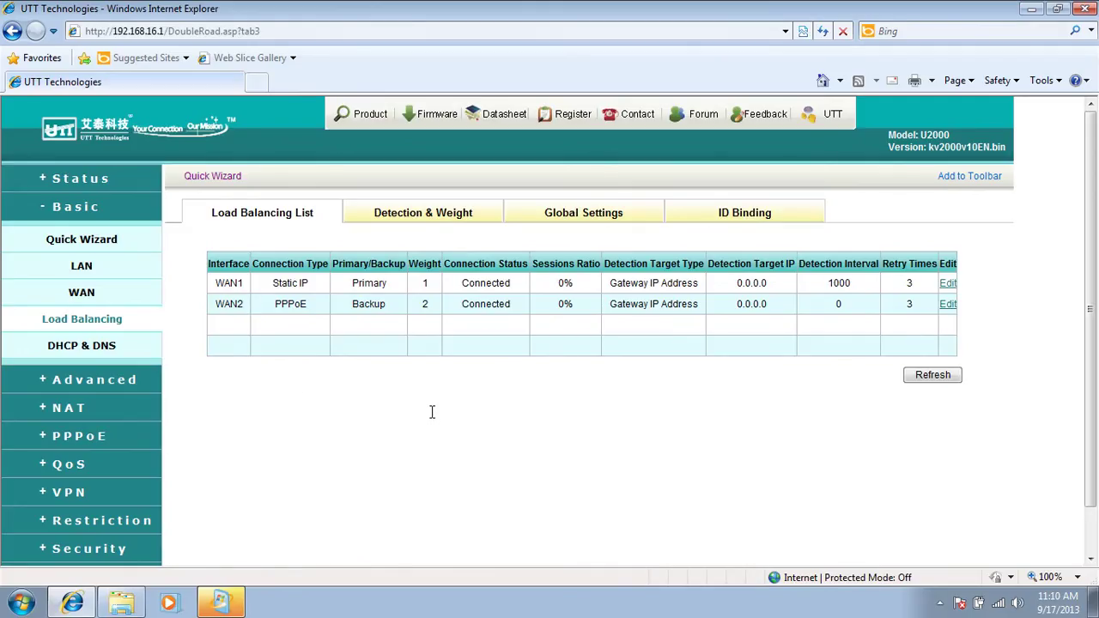
Save the ID Binding tab with Enable ID Binding checked, then view the list again.
click(743, 215)
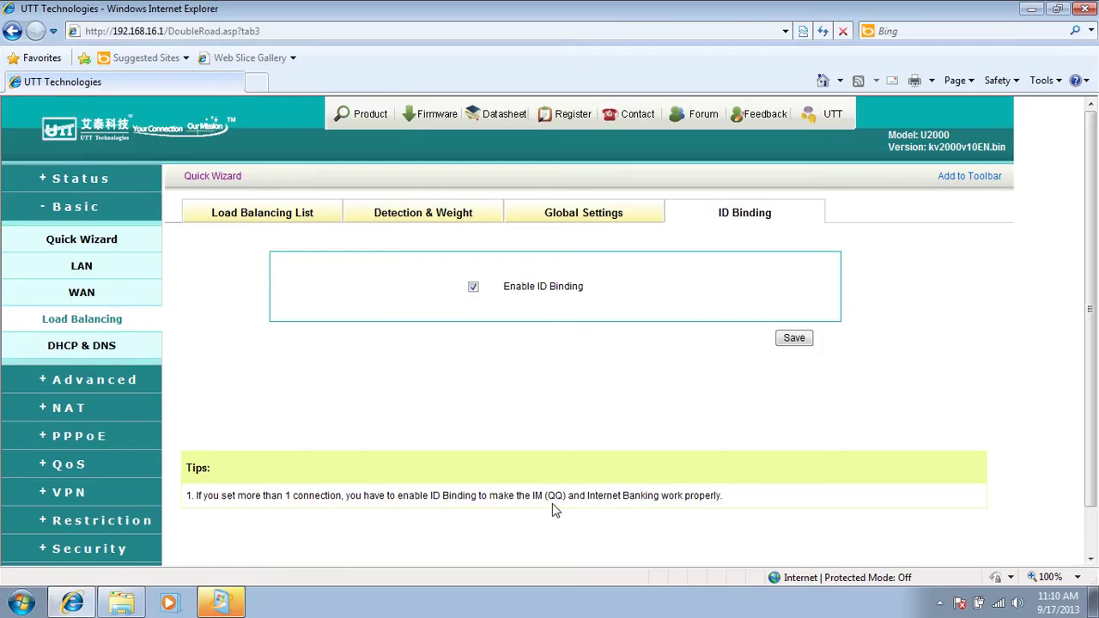
click(792, 341)
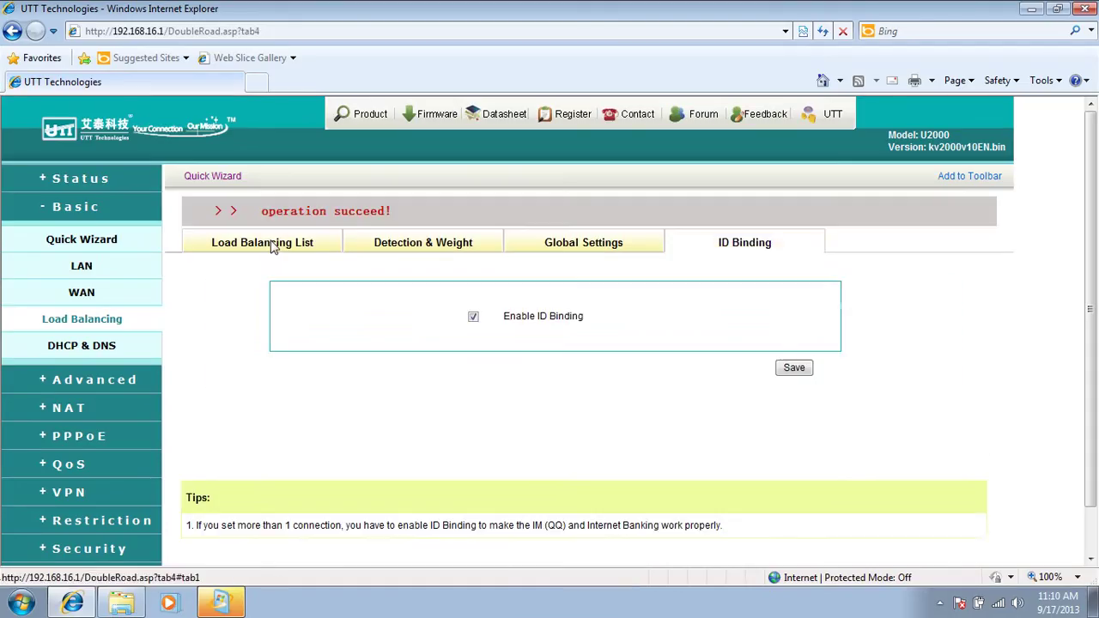
click(273, 245)
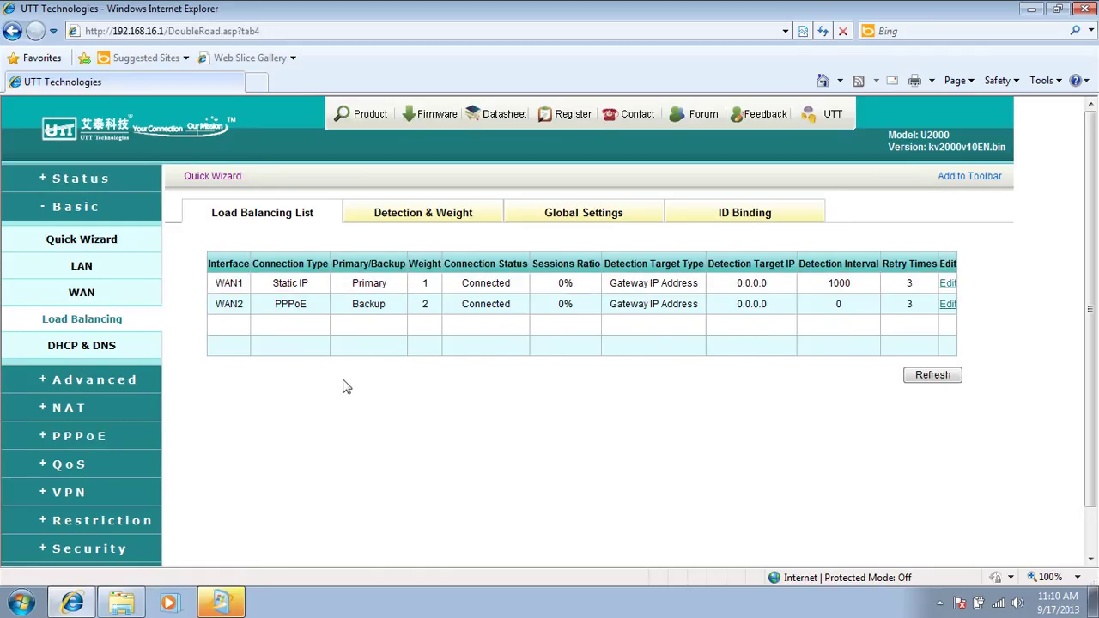
Run a continuous 'ping yahoo.com -t' in Command Prompt, placed below the router's WAN table.
click(26, 610)
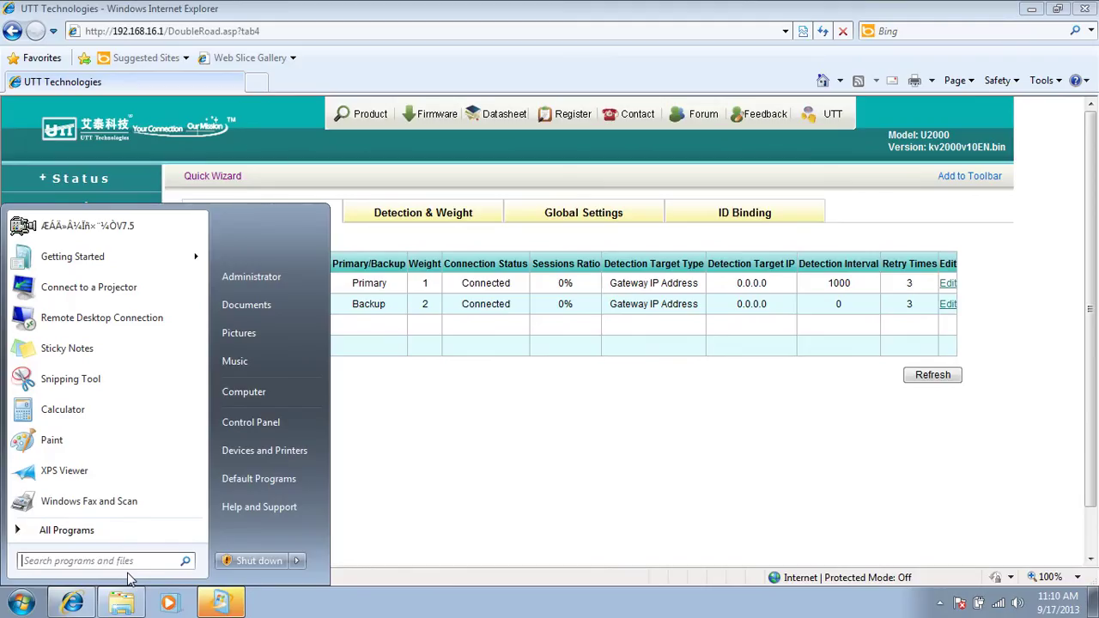
text(cmd)
key(Return)
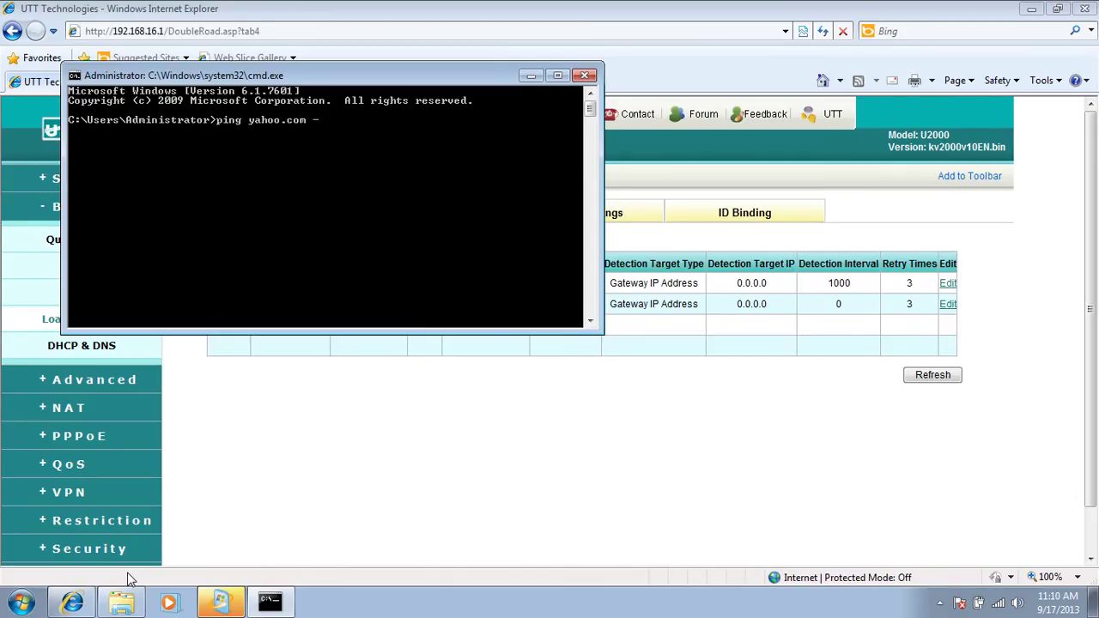
text(ping yahoo.com -t)
key(Return)
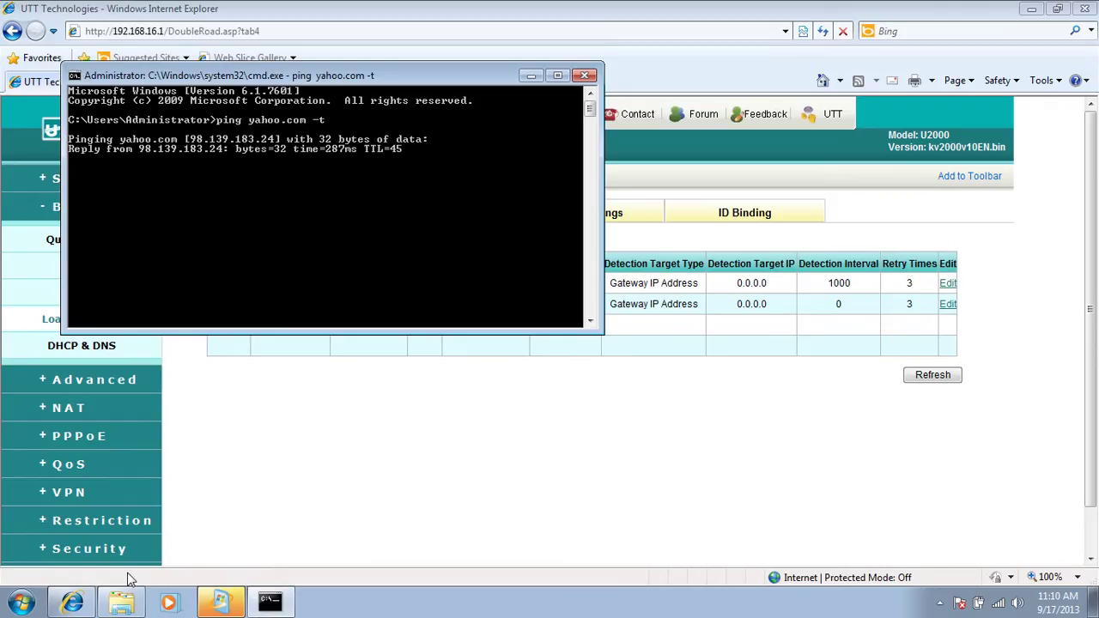
drag(429, 73, 446, 365)
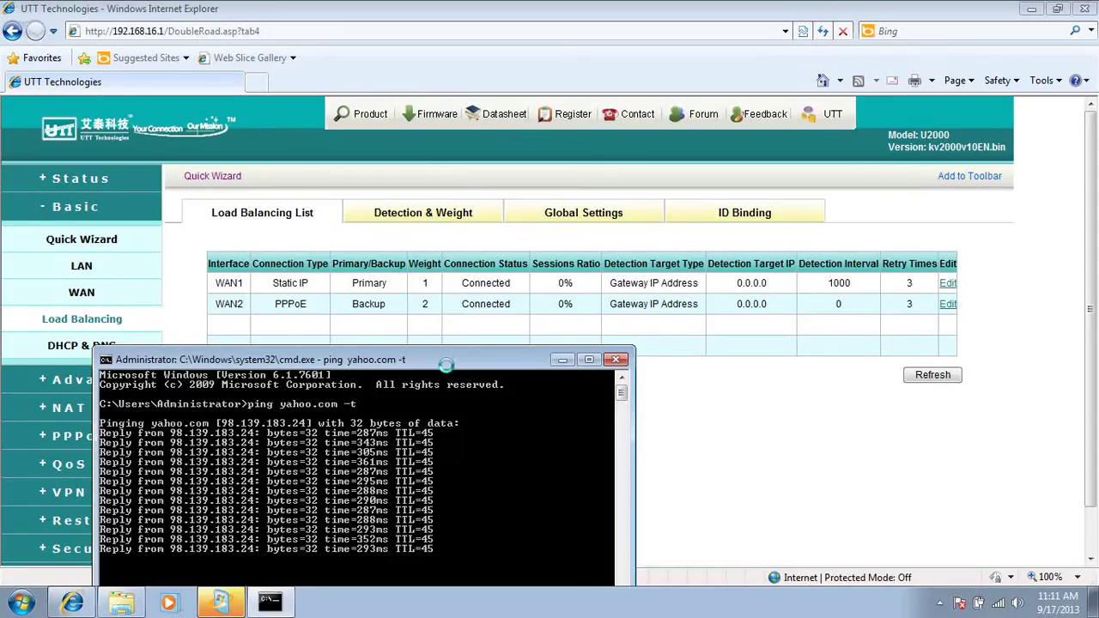
Refresh the WAN status to confirm WAN1 shows Closed while yahoo.com pings keep replying.
click(911, 377)
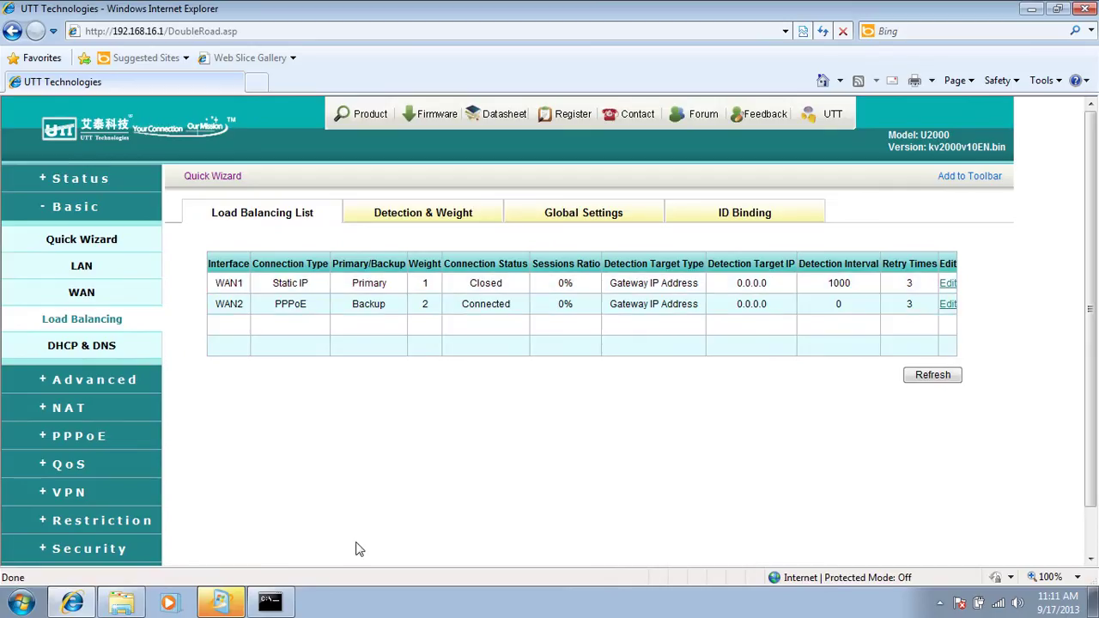
click(271, 603)
drag(361, 359, 404, 240)
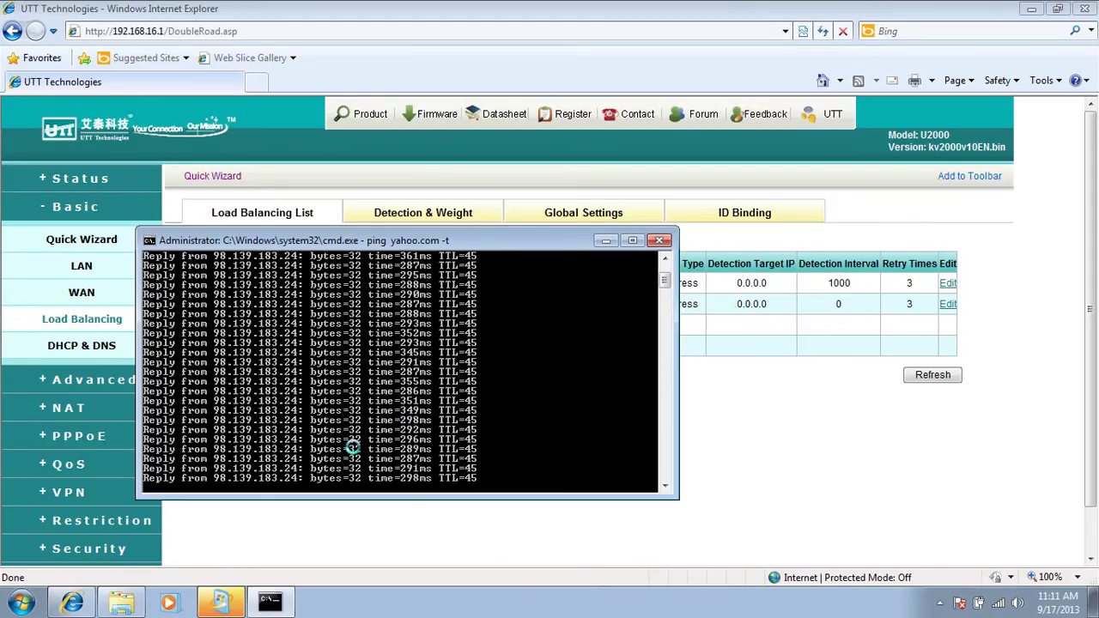
drag(386, 240, 376, 388)
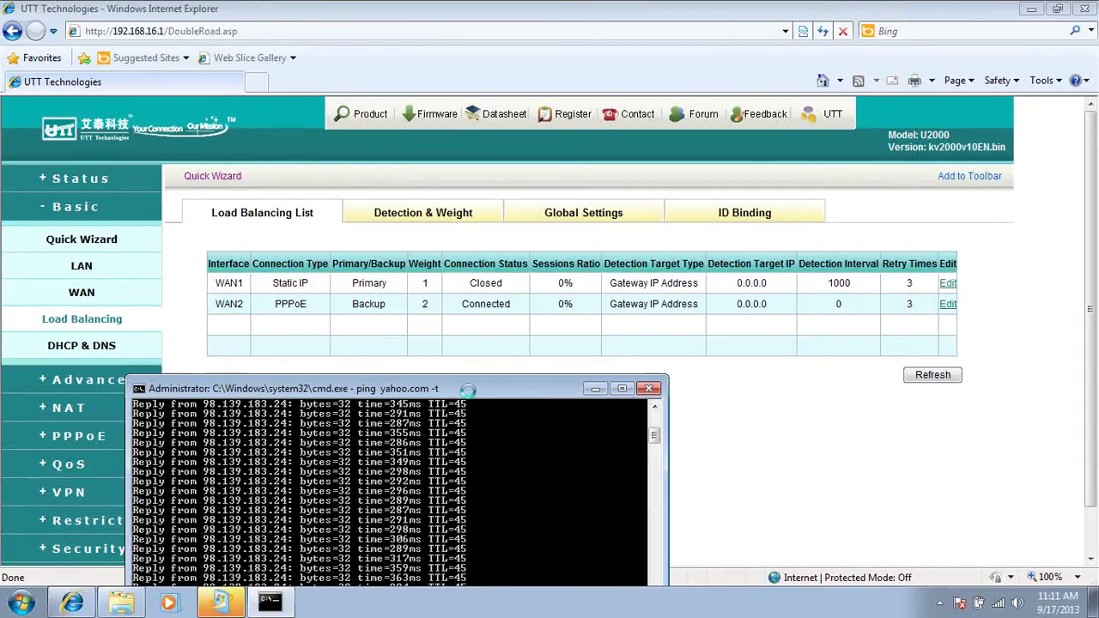
Close the ping window and return to the Global Settings load balancing page.
drag(467, 389, 508, 357)
click(690, 355)
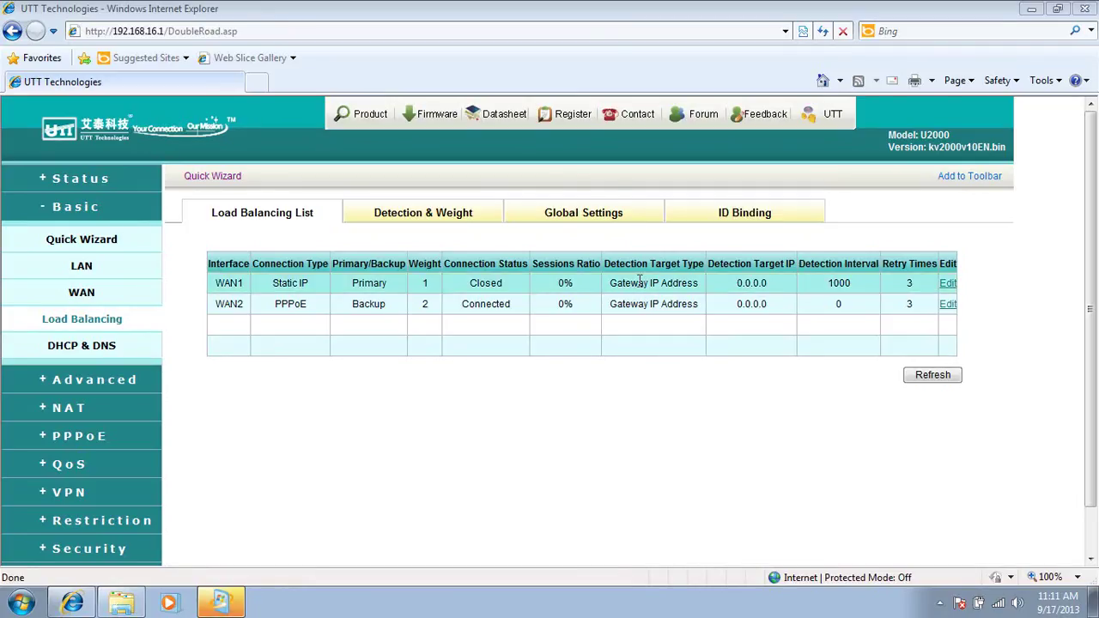
click(615, 218)
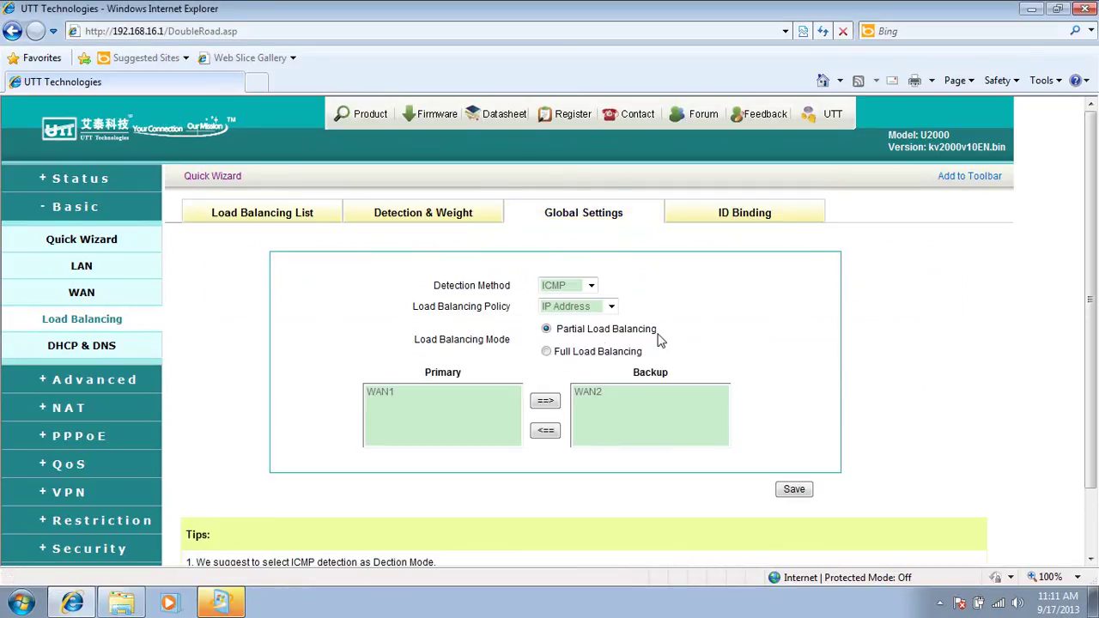